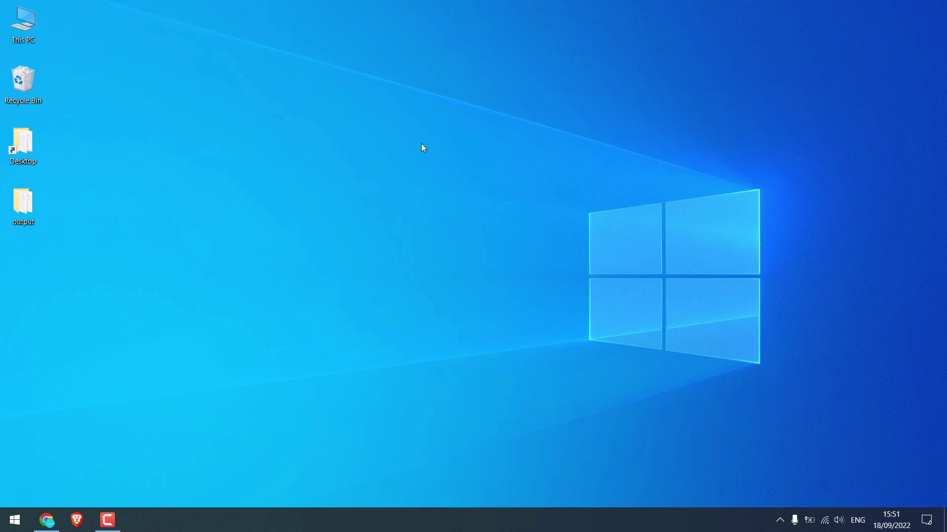
Bring up Chrome's Numlock on at startup answer and highlight its Windows key + R step
left_click(46, 520)
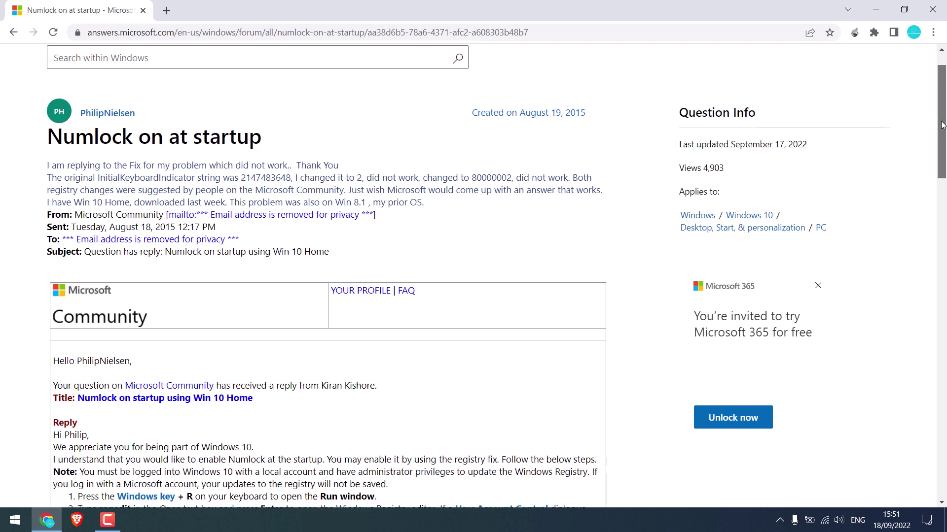
left_click_drag(941, 111, 942, 176)
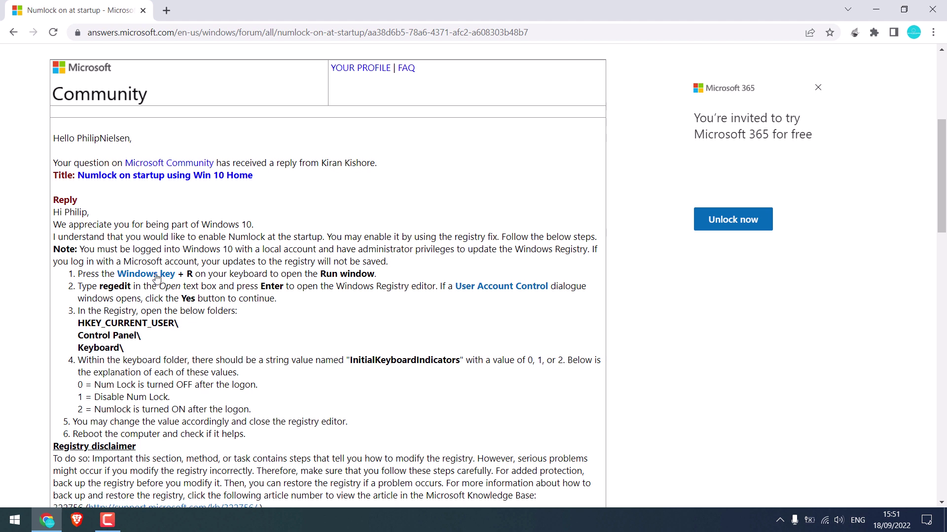
left_click_drag(92, 275, 194, 274)
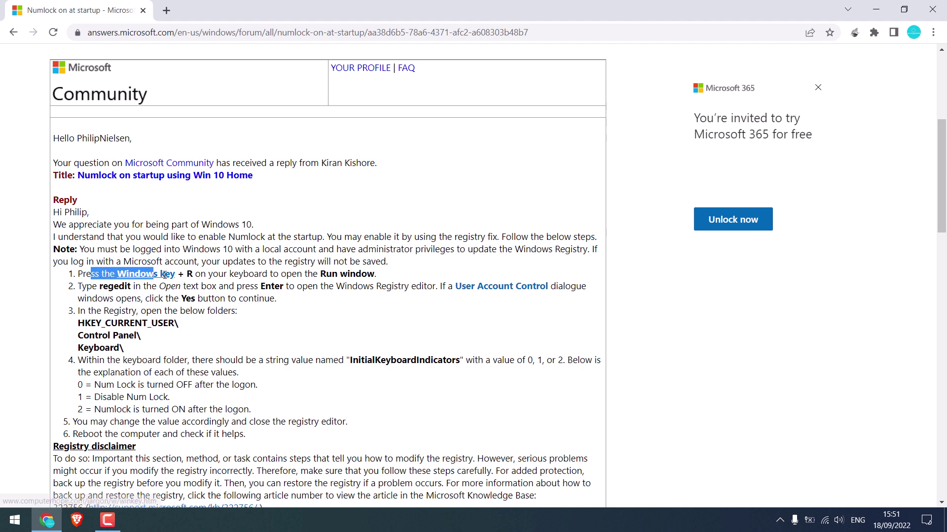
Launch Registry Editor by running regedit from the Win+R Run box
key("super+r")
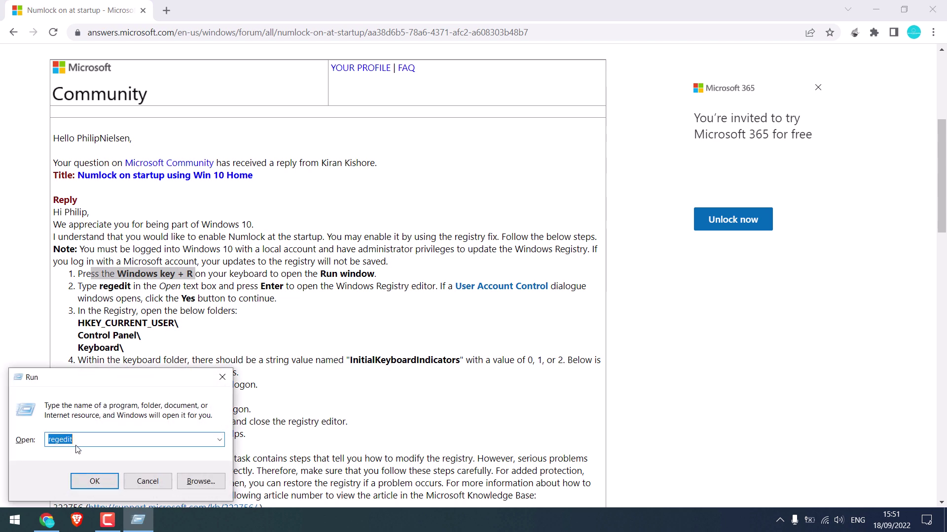
type("regedit")
key("Return")
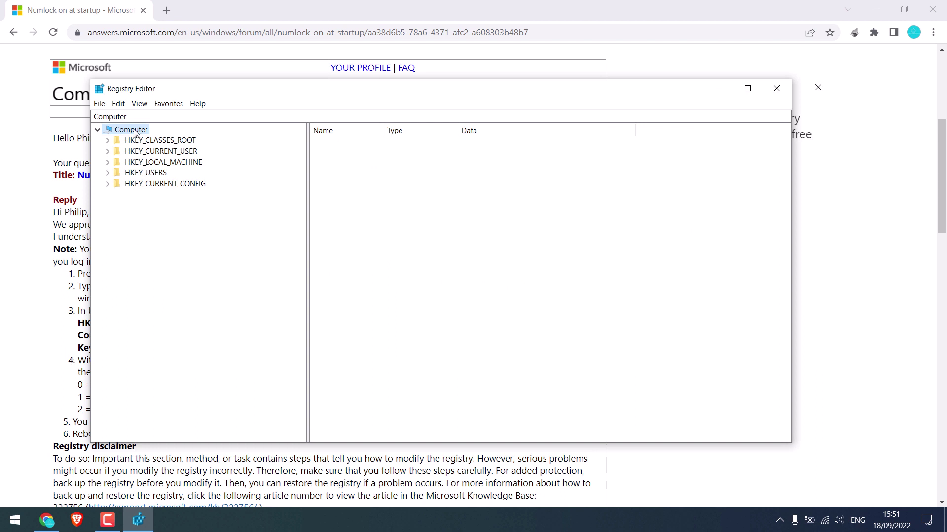
Export the entire registry to the desktop as backup-registry, then minimize Chrome
left_click(101, 106)
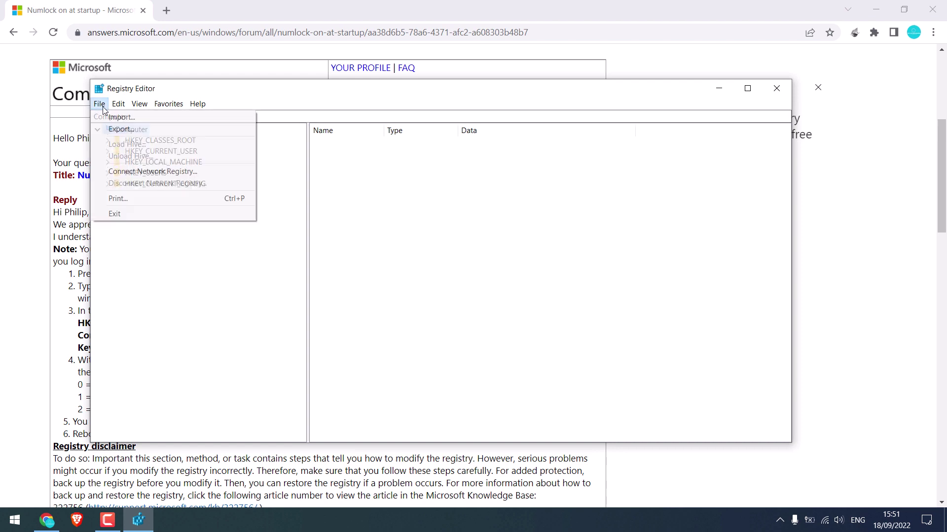
left_click(121, 130)
left_click(132, 208)
type("backup-registry")
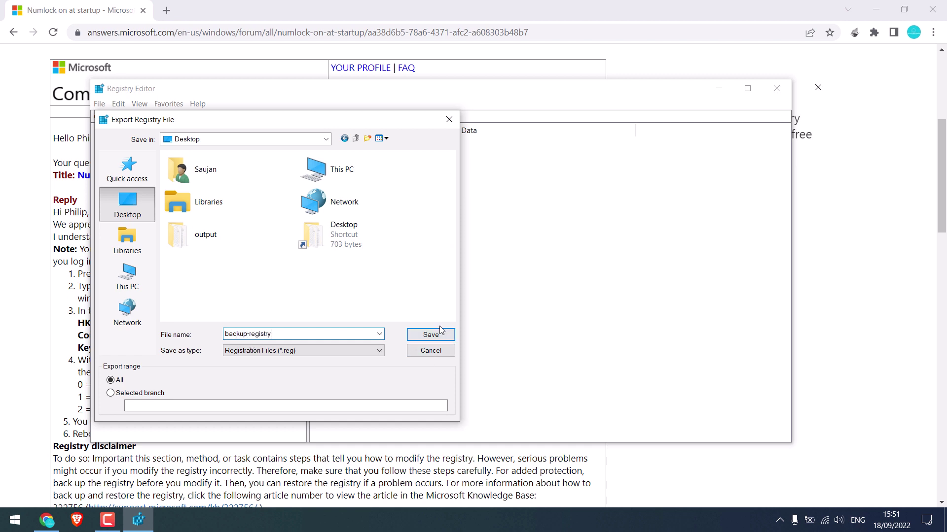
left_click(440, 330)
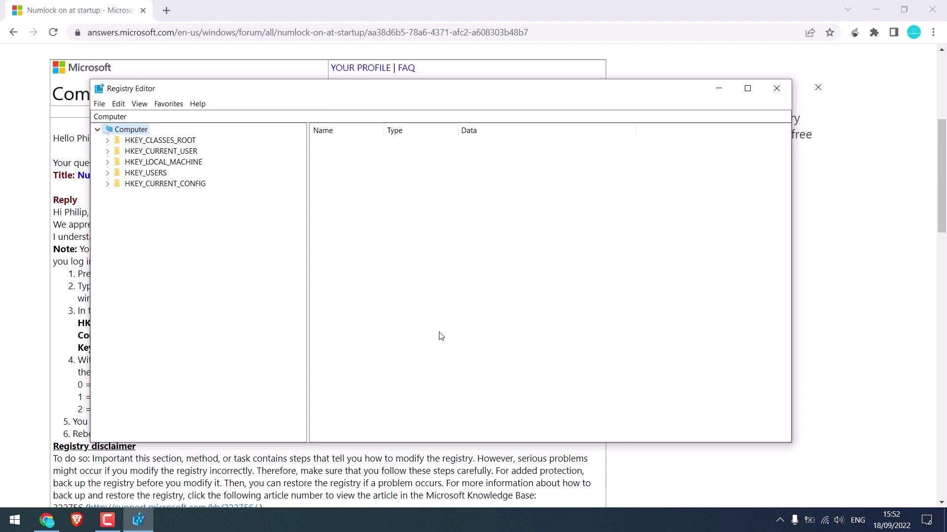
left_click(864, 5)
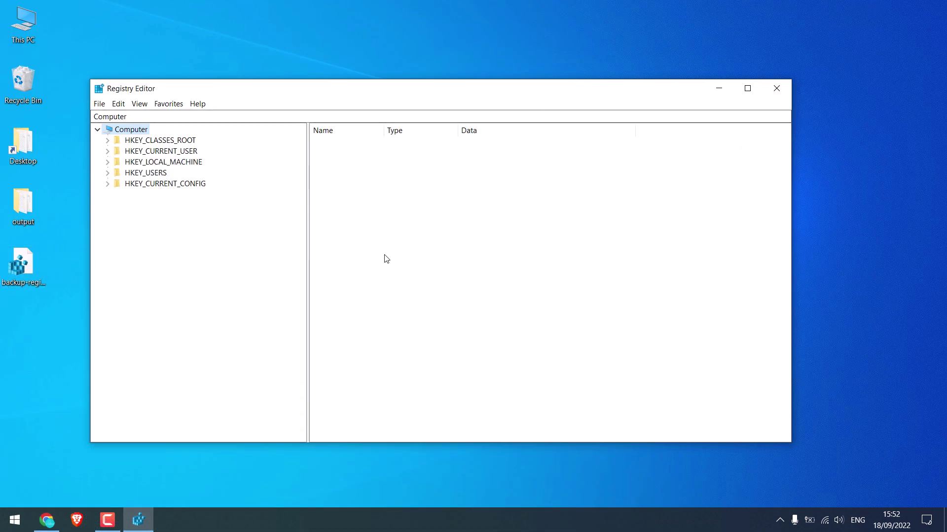
left_click(97, 106)
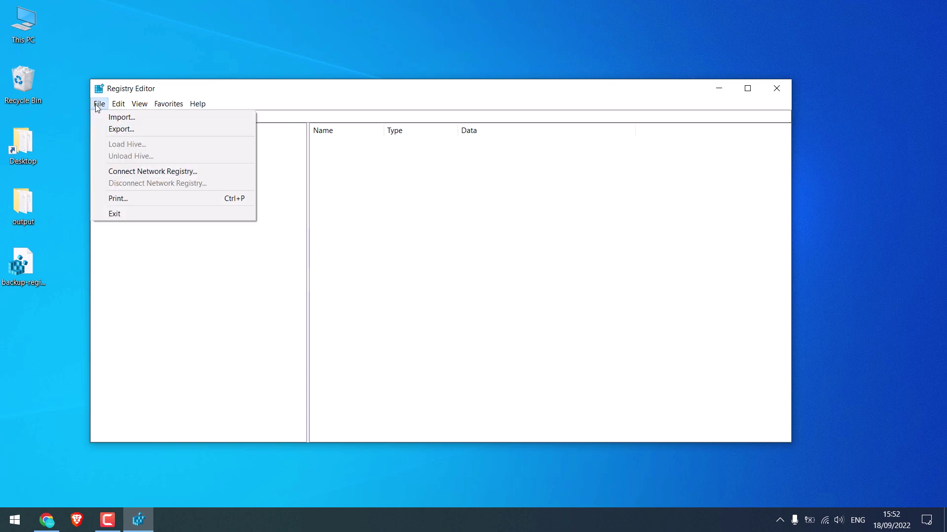
left_click(131, 115)
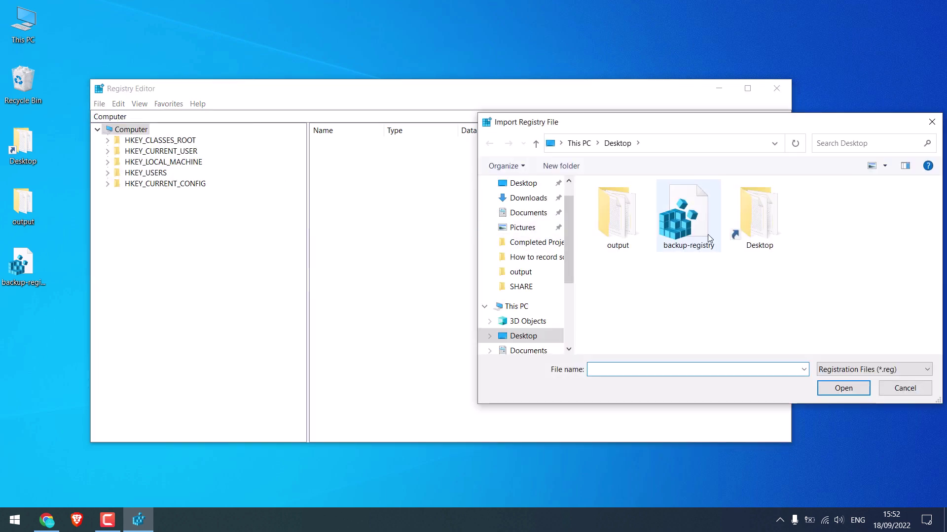
left_click(904, 389)
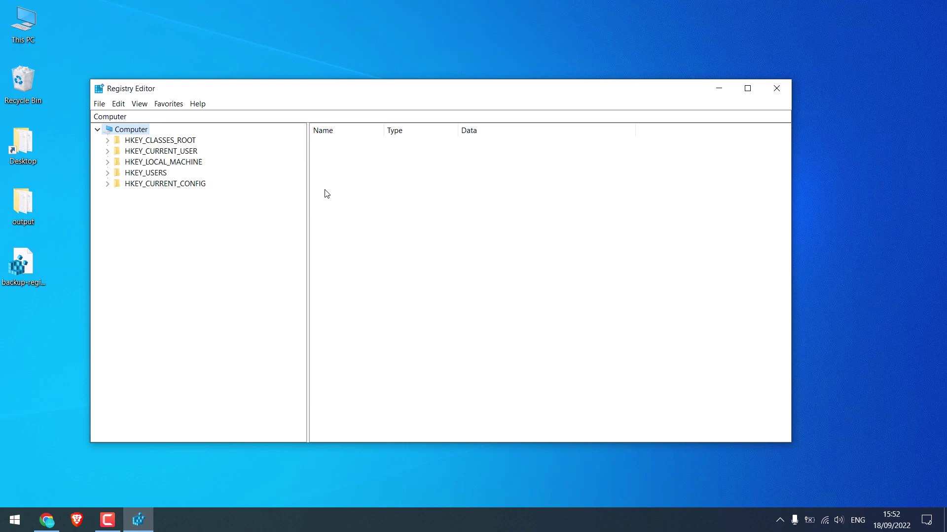
Highlight the article's registry-folders step and place Registry Editor beside it
left_click(47, 520)
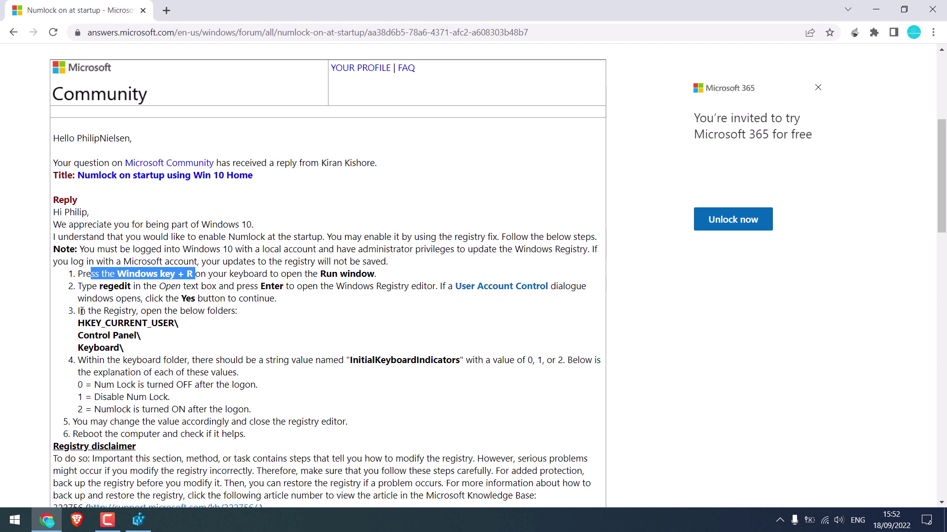
left_click_drag(79, 311, 233, 311)
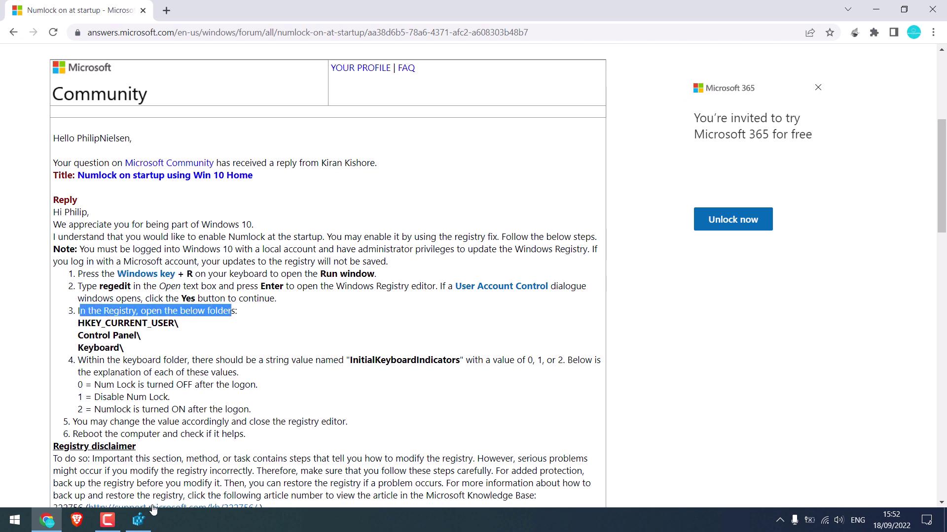
left_click(141, 519)
left_click_drag(241, 88, 466, 87)
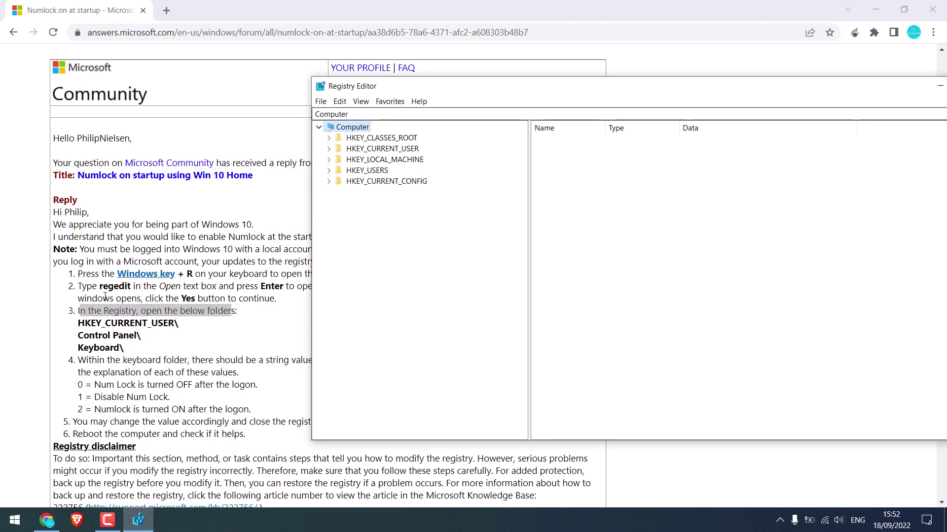
Expand to HKEY_CURRENT_USER\Control Panel\Keyboard and move Registry Editor lower on screen
left_click(329, 148)
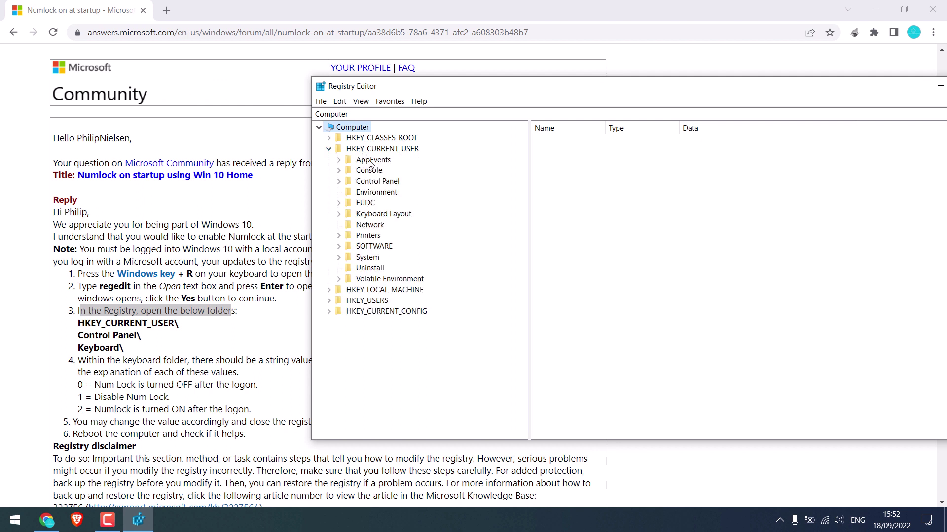
left_click(339, 181)
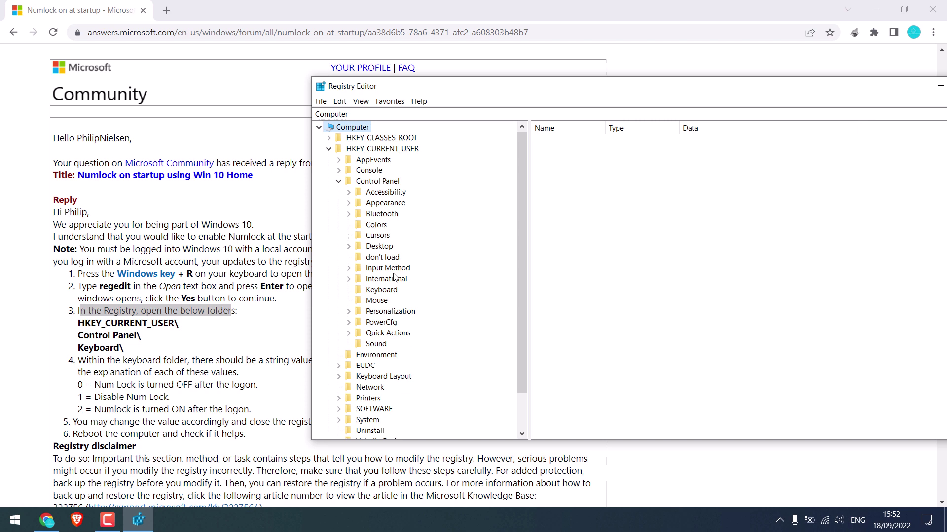
left_click(375, 290)
left_click_drag(488, 86, 432, 379)
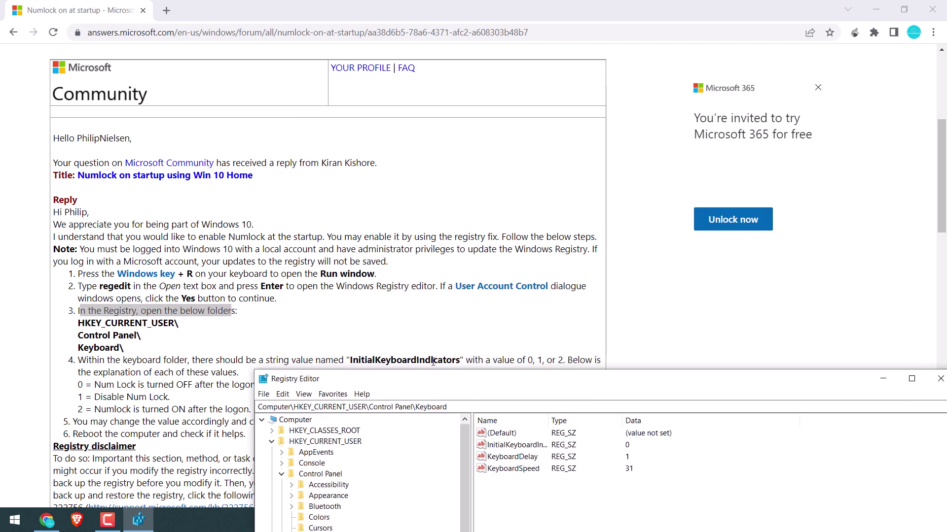
Open InitialKeyboardIndicators for editing and highlight the article's explanation of value 0
double_click(520, 448)
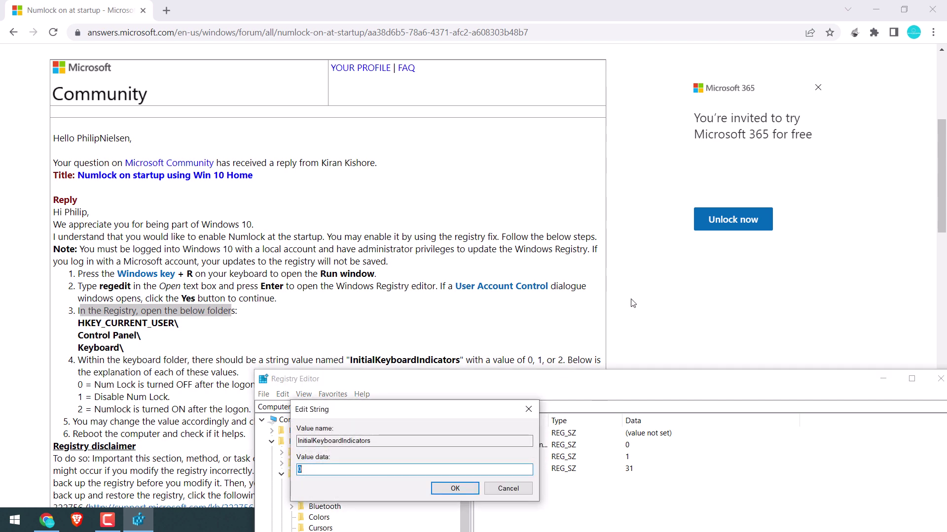
left_click(503, 489)
mouse_move(567, 387)
left_mouse_down()
mouse_move(691, 54)
mouse_move(792, 55)
left_mouse_up()
double_click(772, 113)
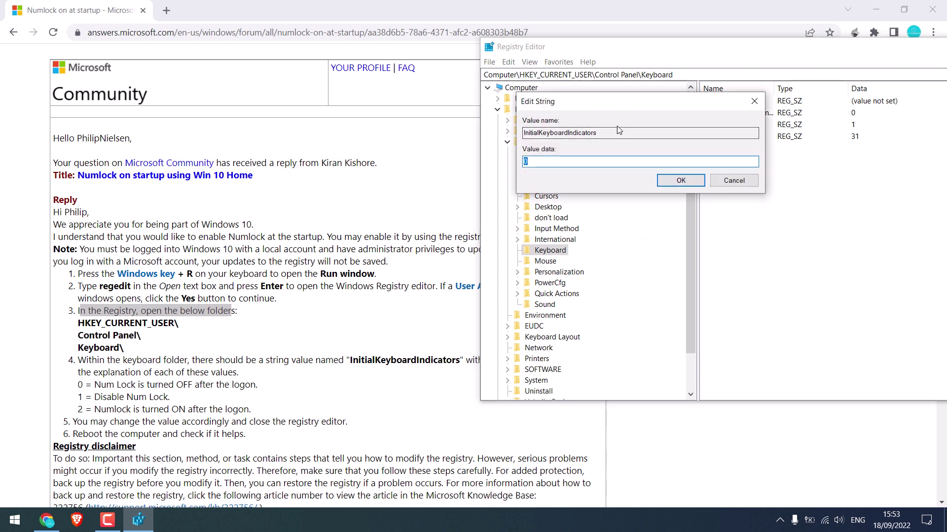
left_click(93, 388)
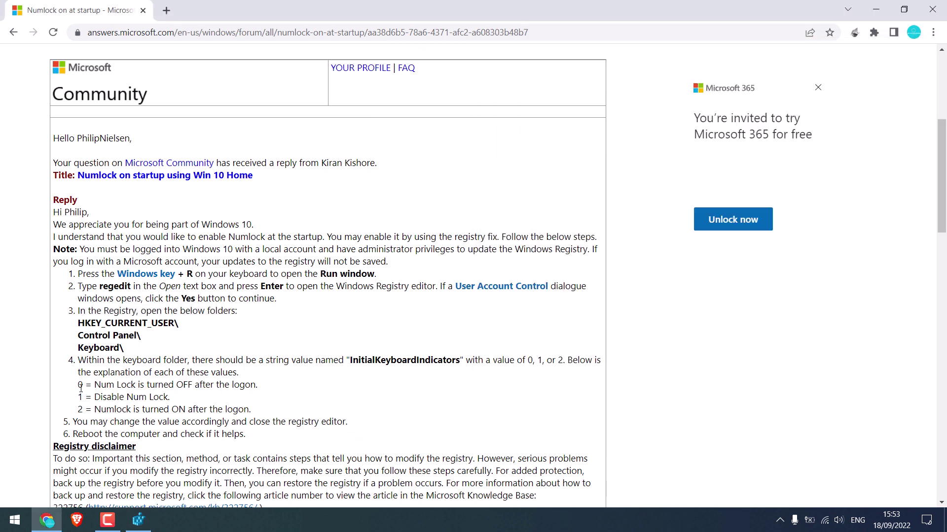
left_click_drag(79, 386, 260, 384)
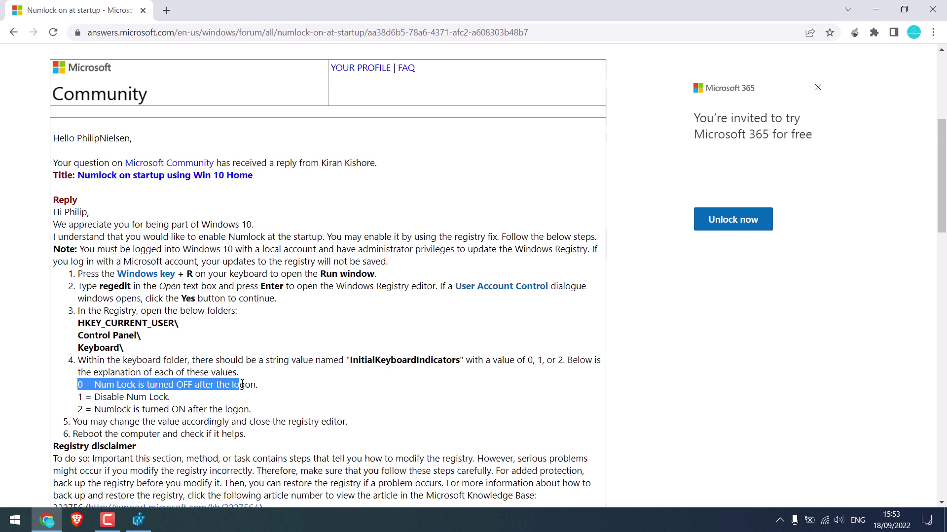
Enter 2 as InitialKeyboardIndicators value data, verify it, and highlight the reboot step
key("alt+Tab")
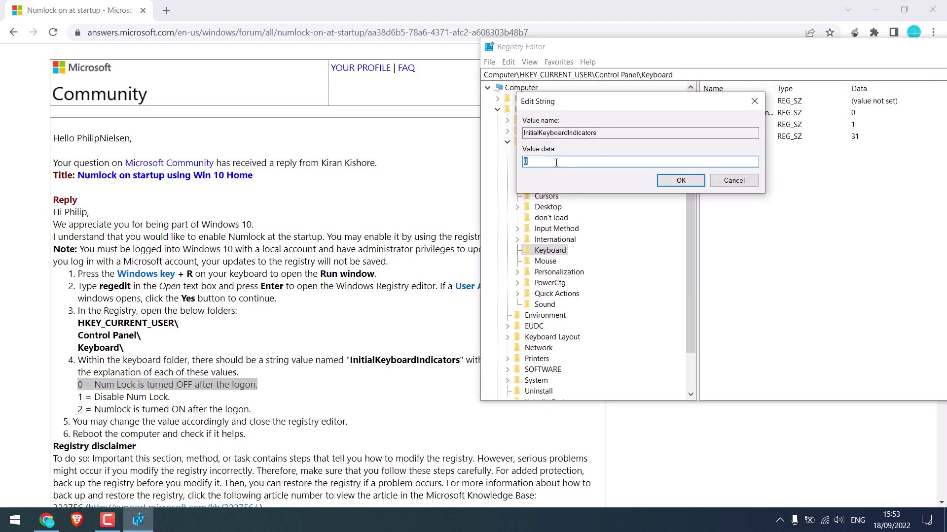
left_click(530, 162)
type("1")
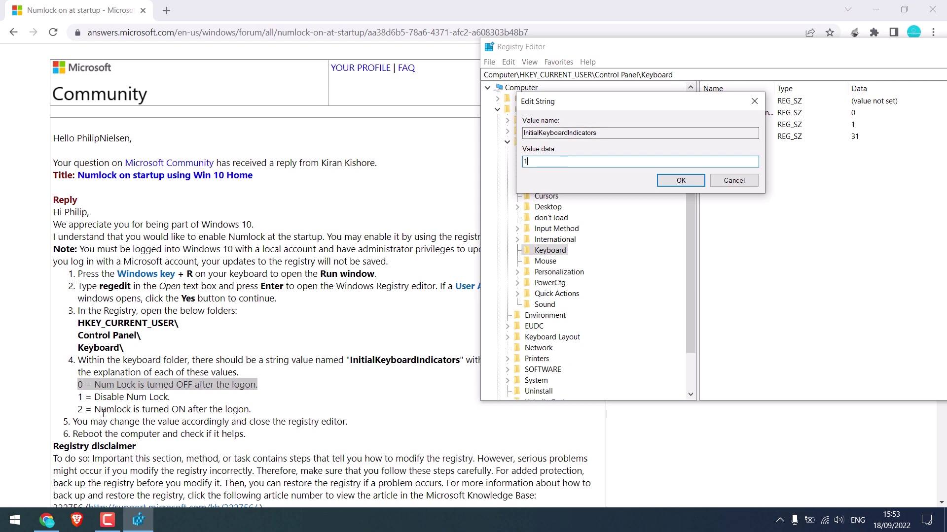
type("2")
left_click(681, 182)
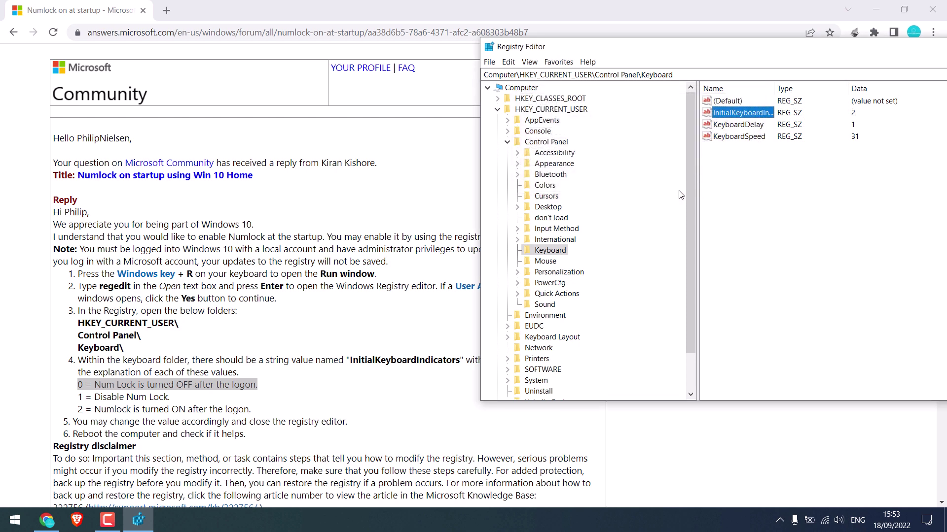
double_click(726, 113)
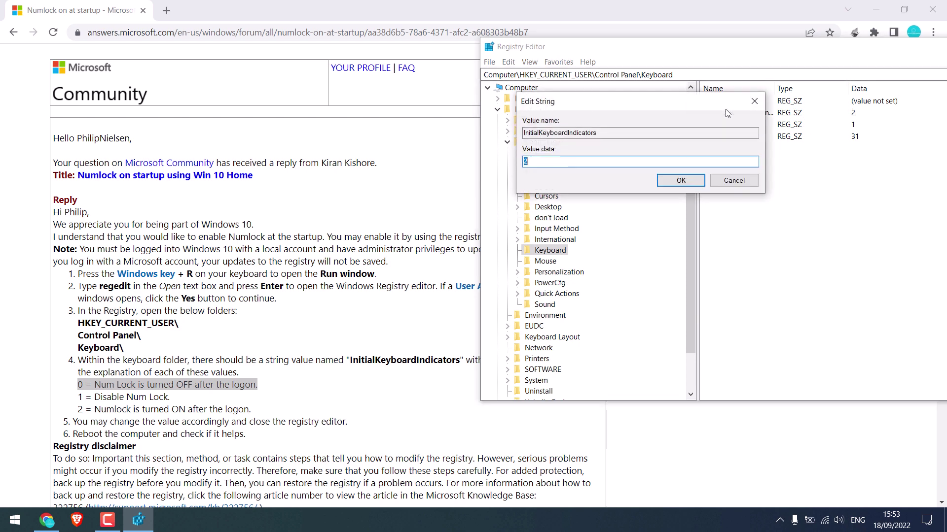
left_click(680, 180)
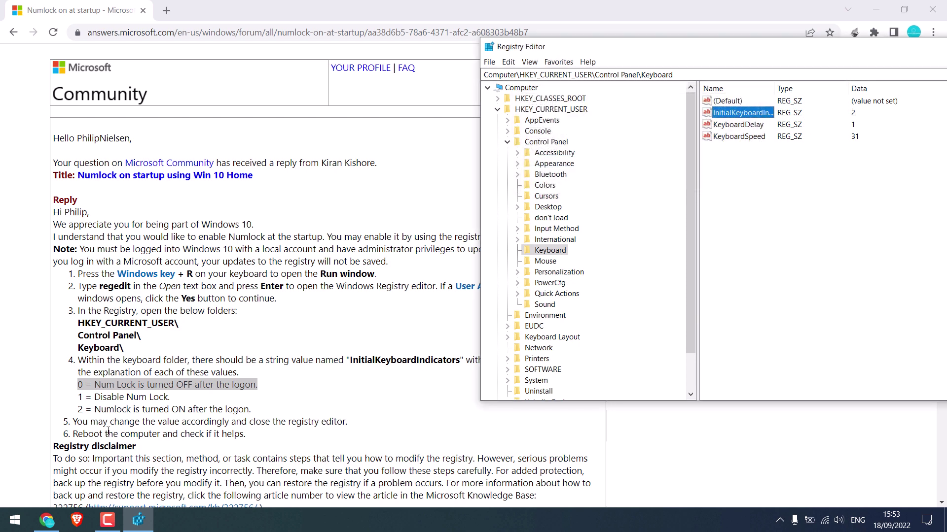
left_click_drag(88, 435, 244, 434)
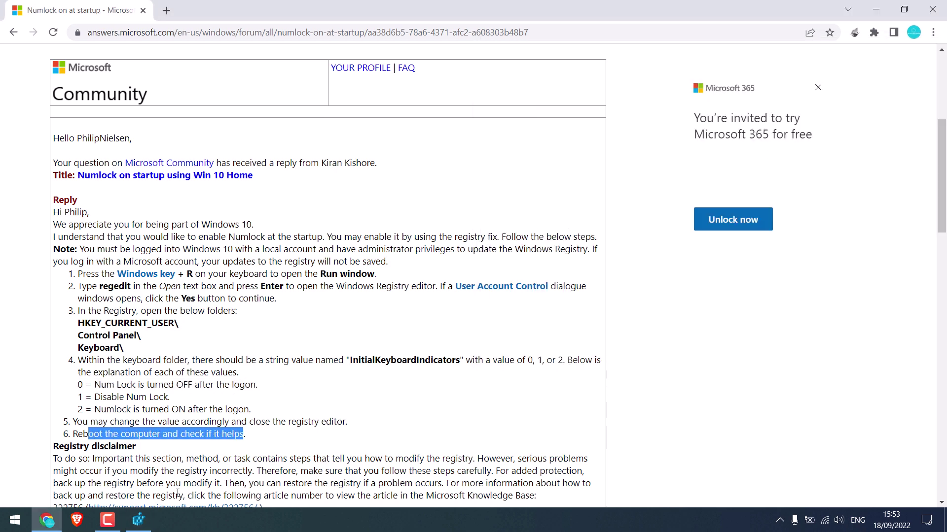
Close Registry Editor and open a new Run box to relaunch regedit
left_click(138, 520)
double_click(748, 21)
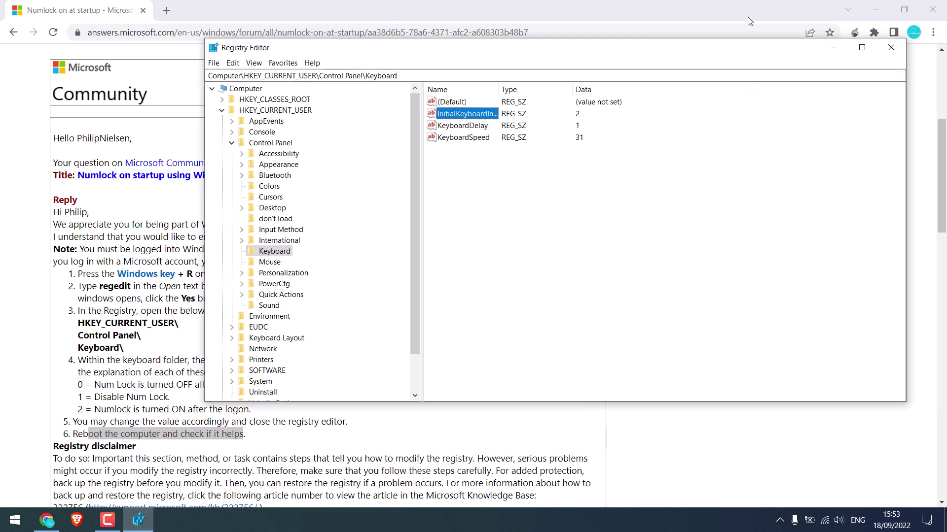
left_click(890, 48)
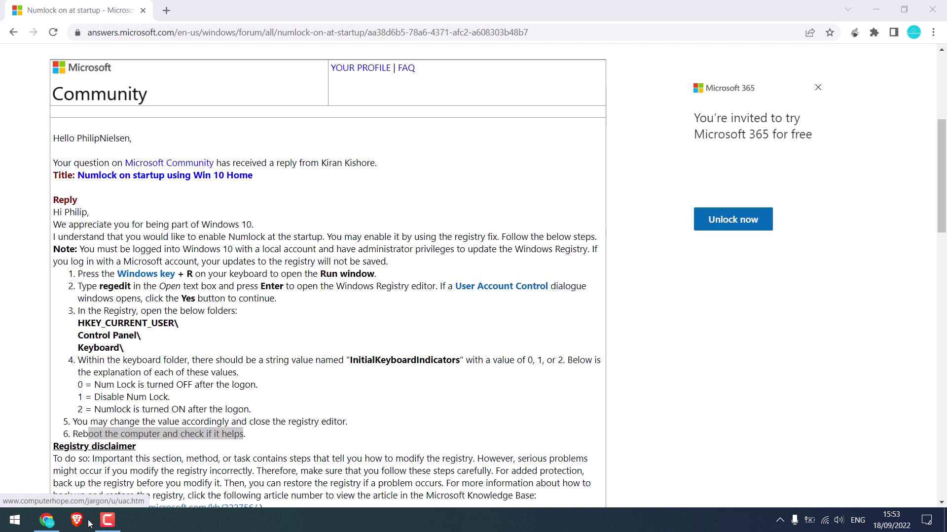
key("super+r")
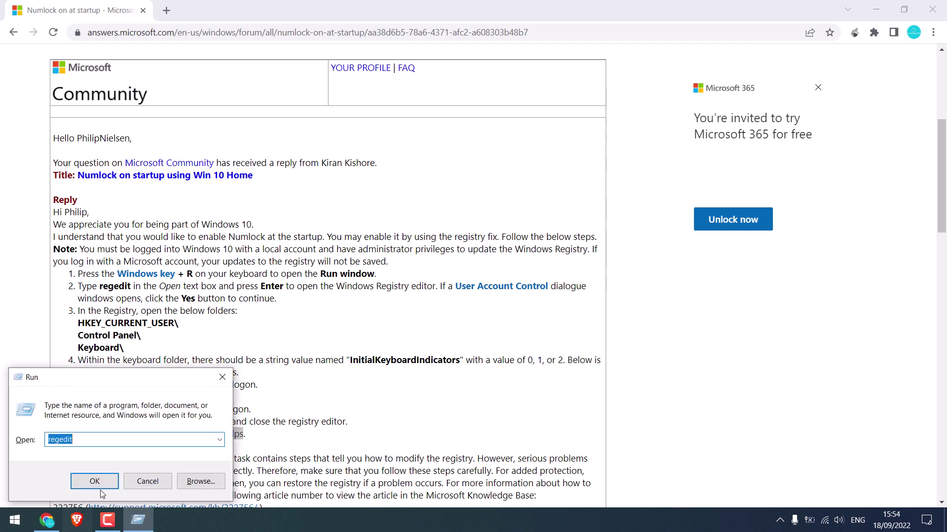
Relaunch regedit and navigate to HKEY_USERS\.DEFAULT\Control Panel\Keyboard
left_click(97, 484)
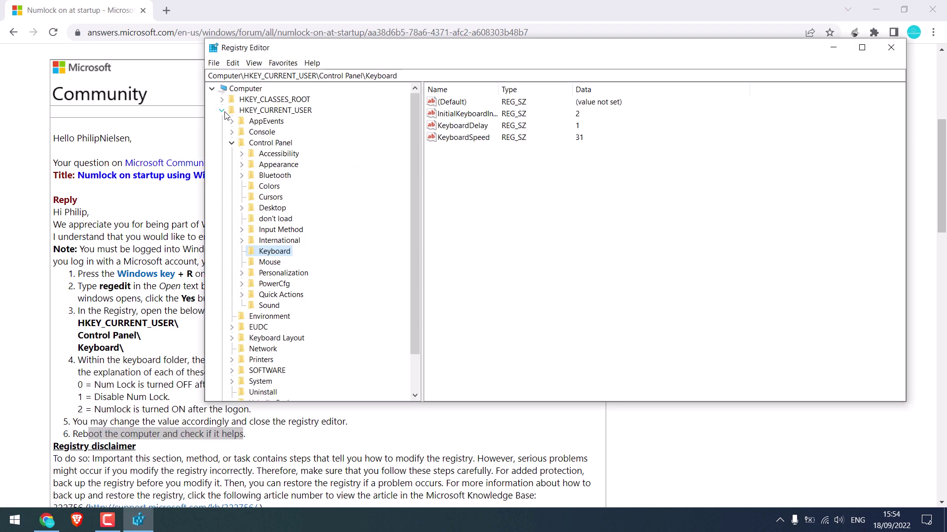
left_click(220, 109)
left_click(254, 133)
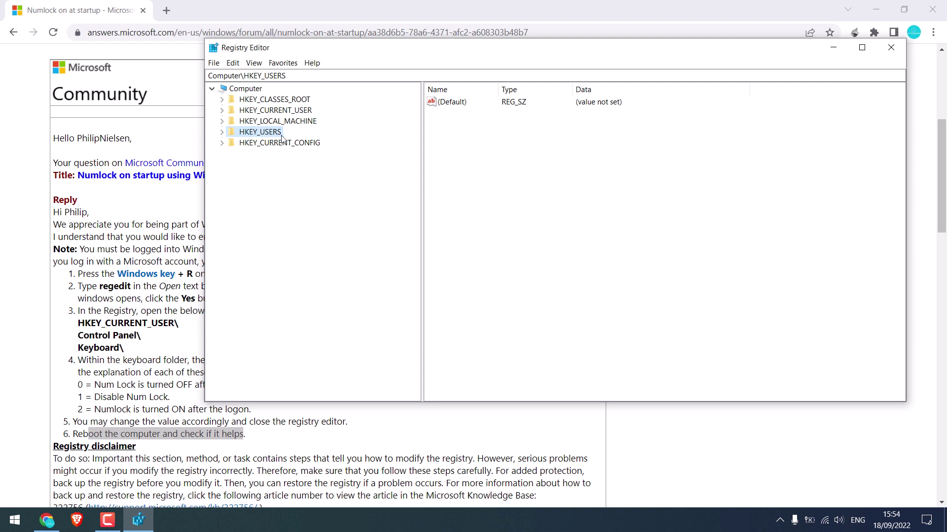
left_click(223, 133)
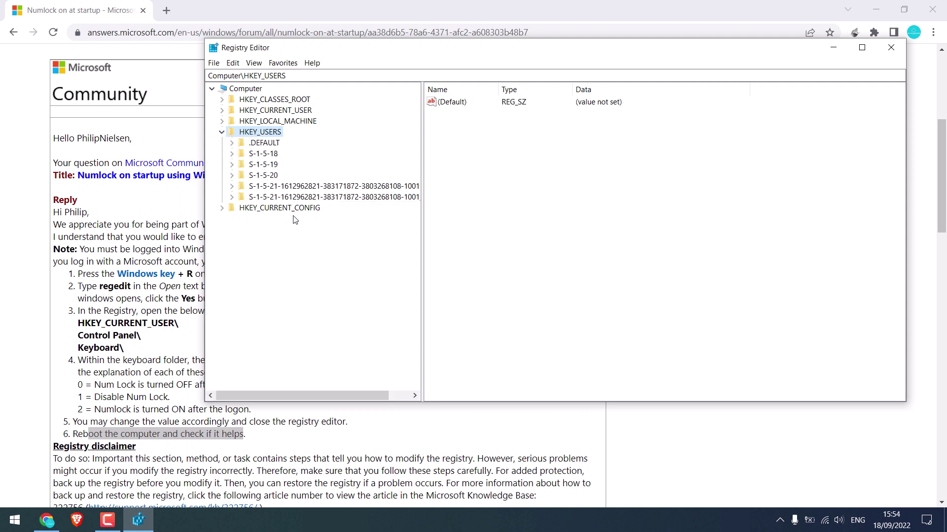
left_click(231, 144)
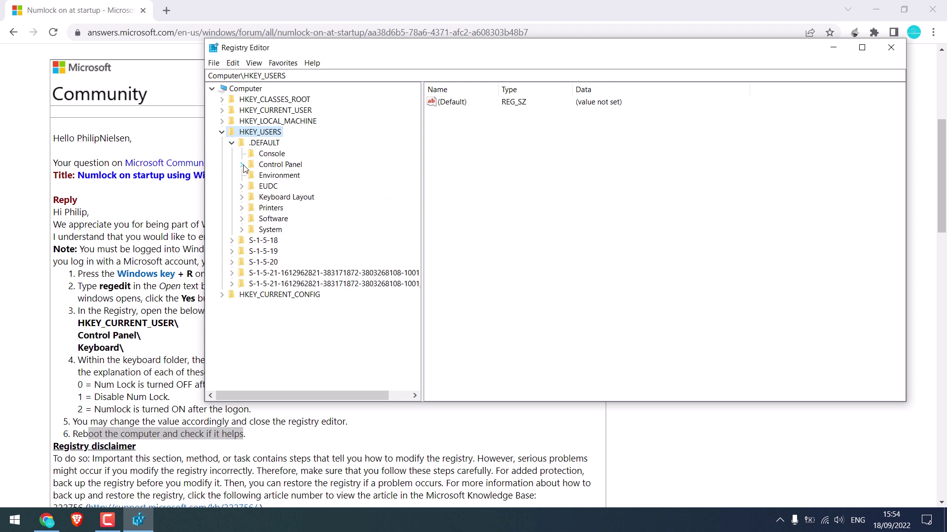
left_click(242, 165)
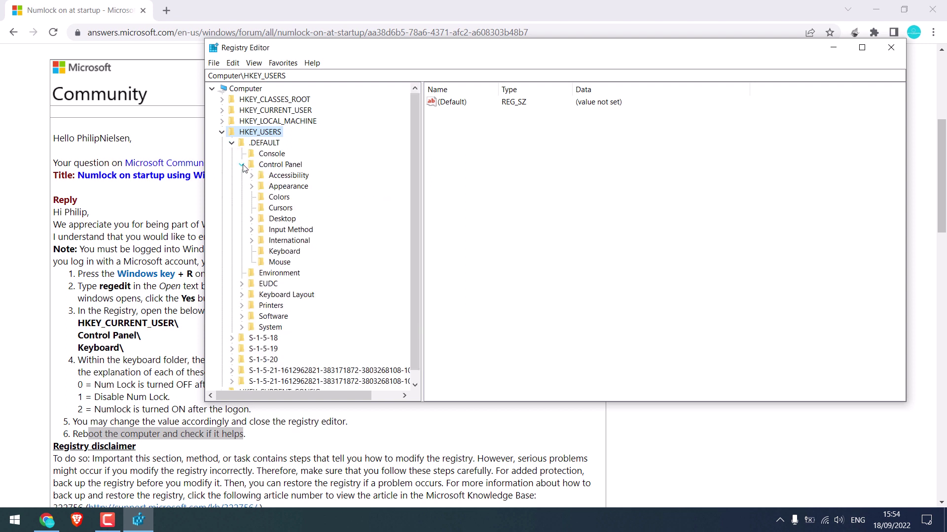
left_click(281, 253)
double_click(466, 114)
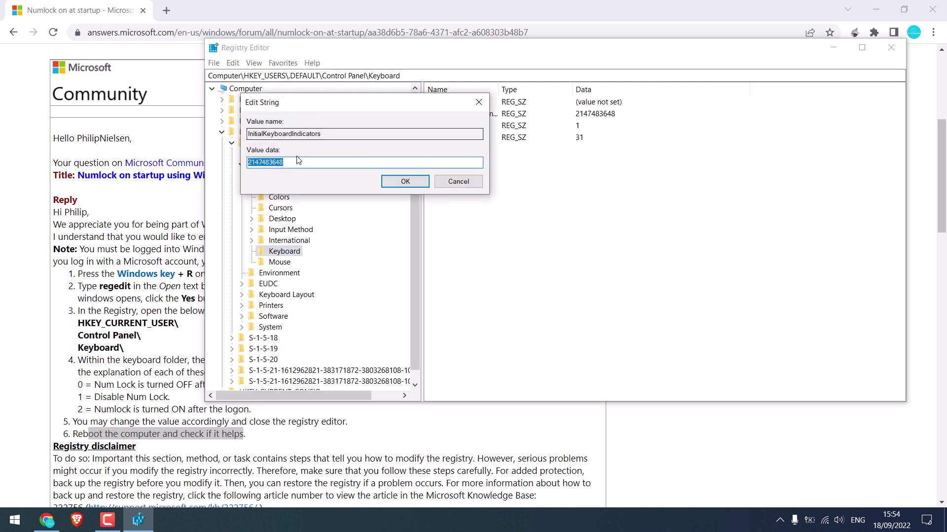
type("2")
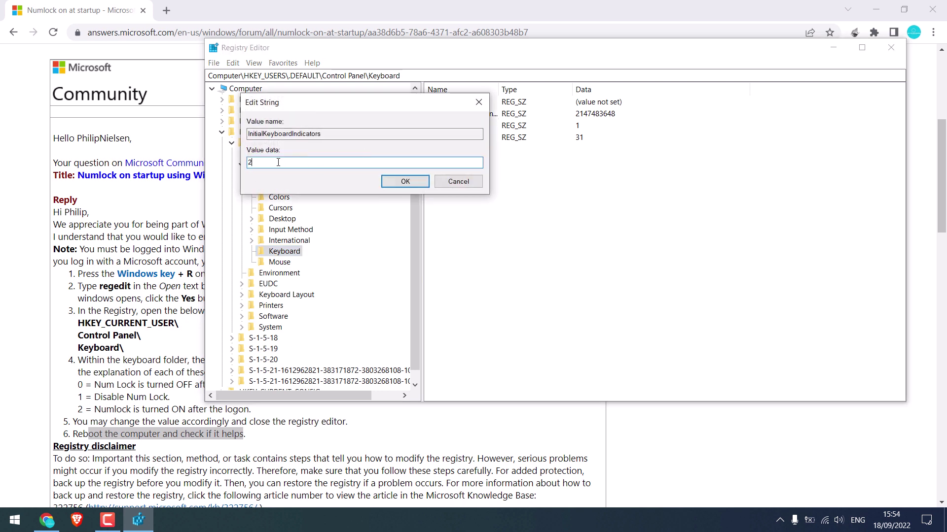
left_click(406, 181)
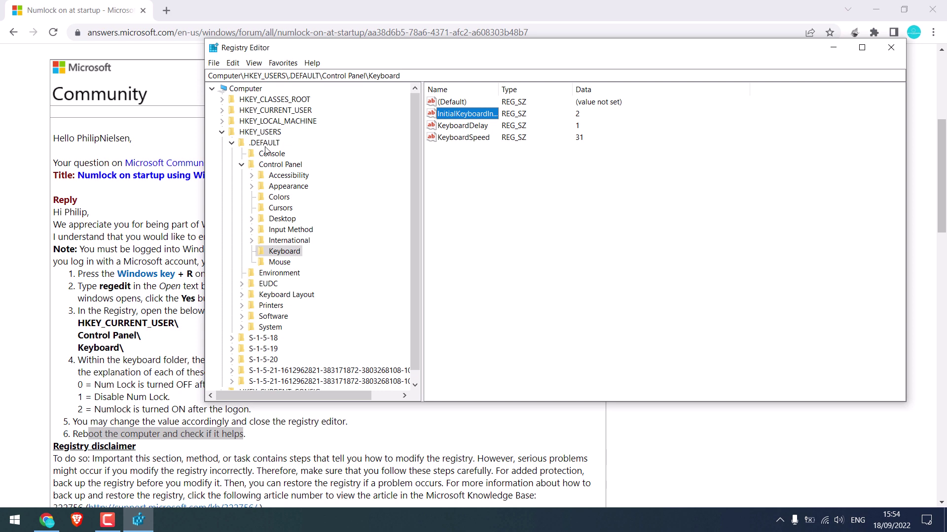
left_click(231, 144)
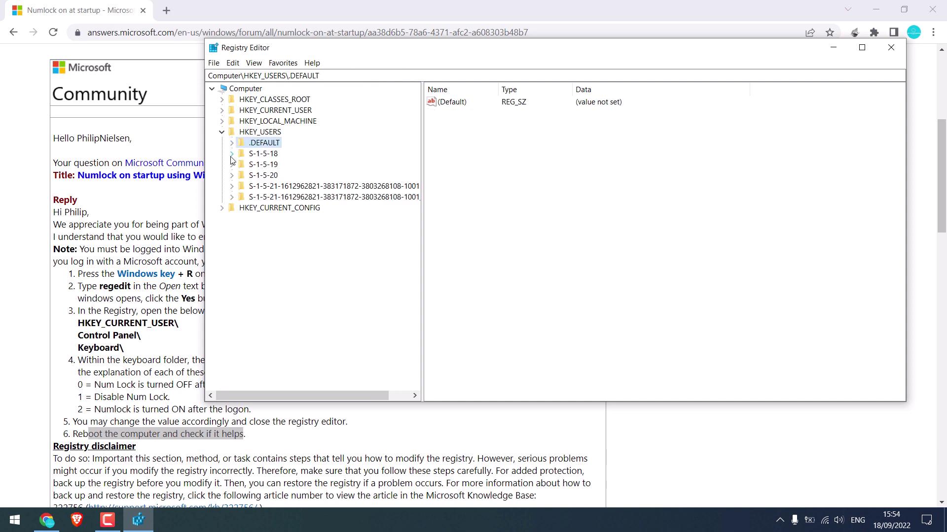
Browse the S-1-5-18 user key, collapse its Classes key, and close Registry Editor
left_click(232, 153)
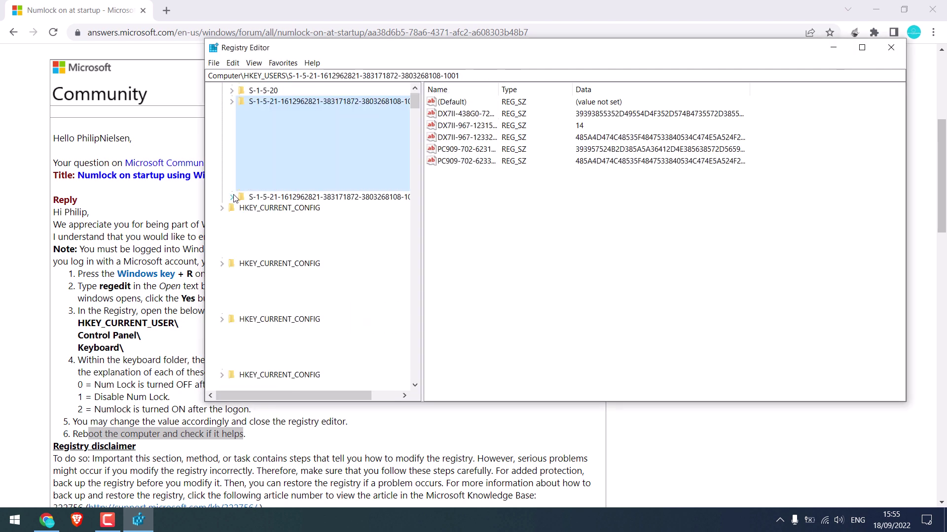
left_click_drag(414, 107, 414, 259)
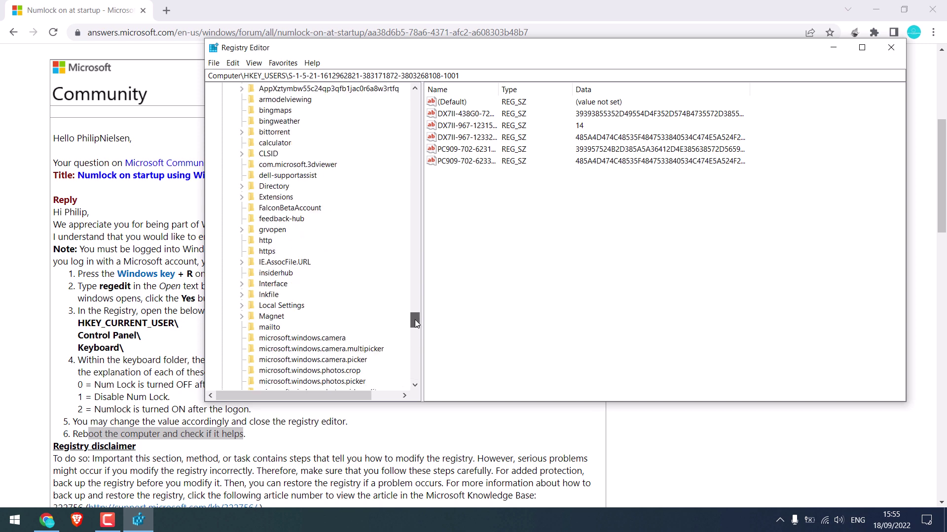
left_click_drag(407, 352, 414, 315)
left_click(298, 262)
key("Home")
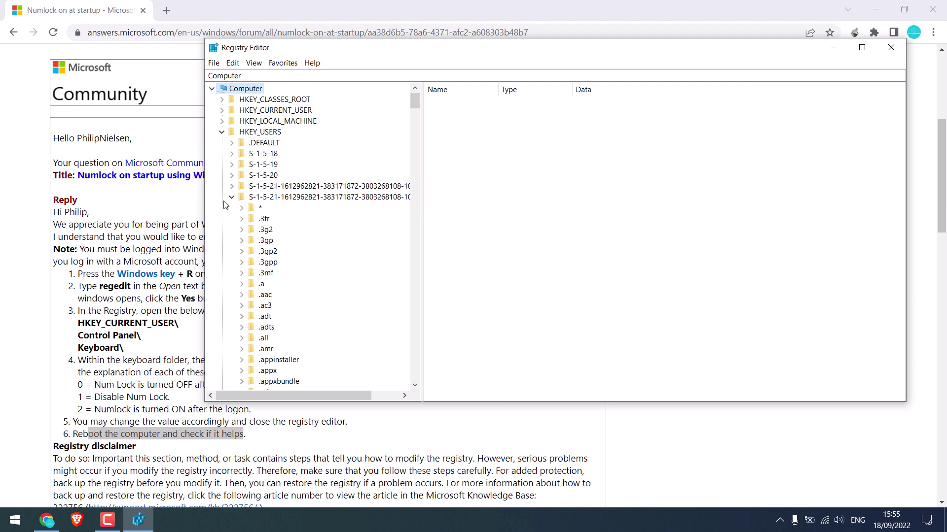
left_click(231, 200)
left_click(303, 195)
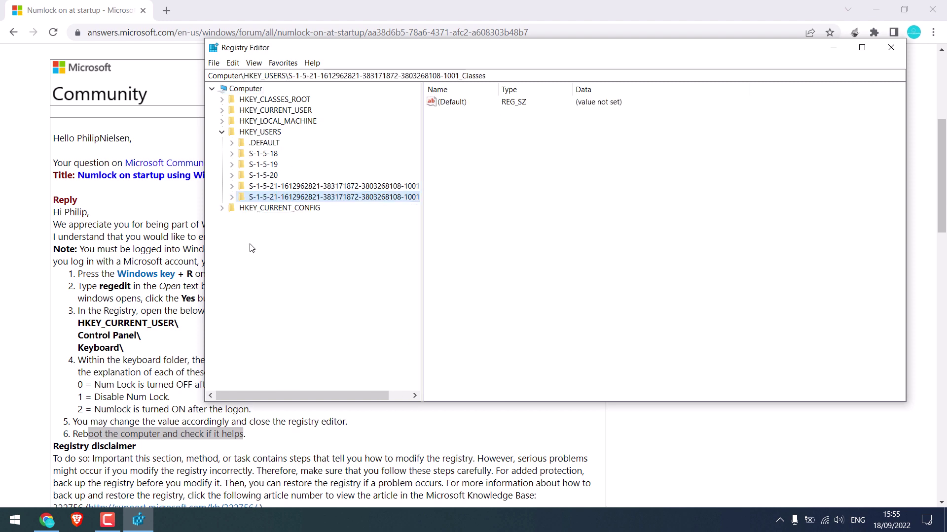
left_click(891, 54)
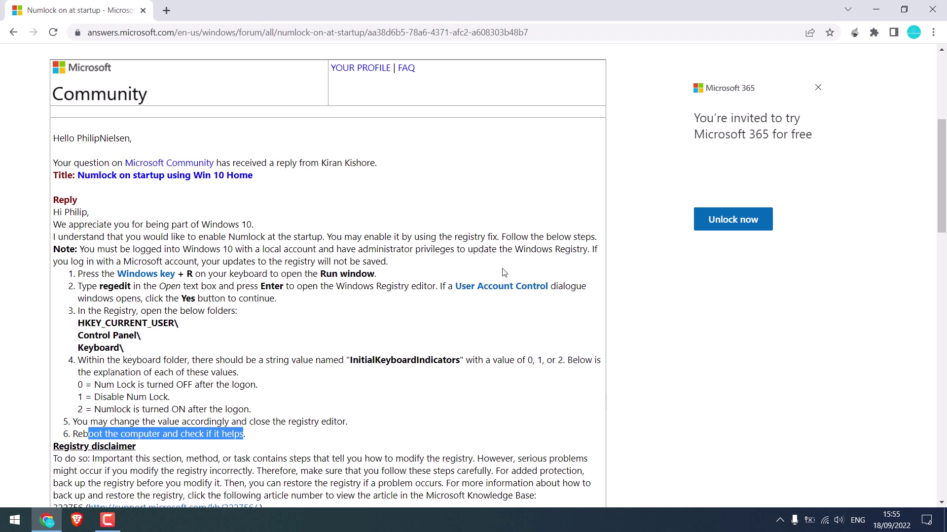
scroll(533, 256, "down", 1)
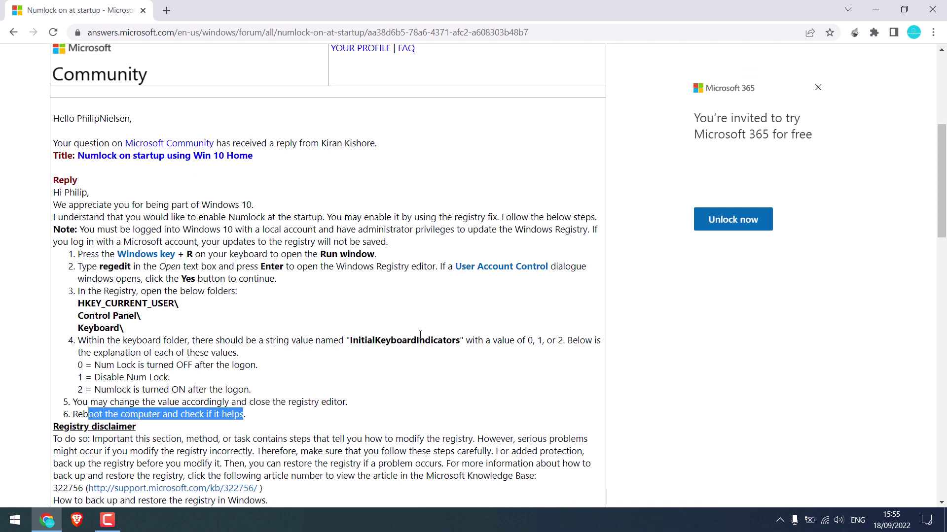